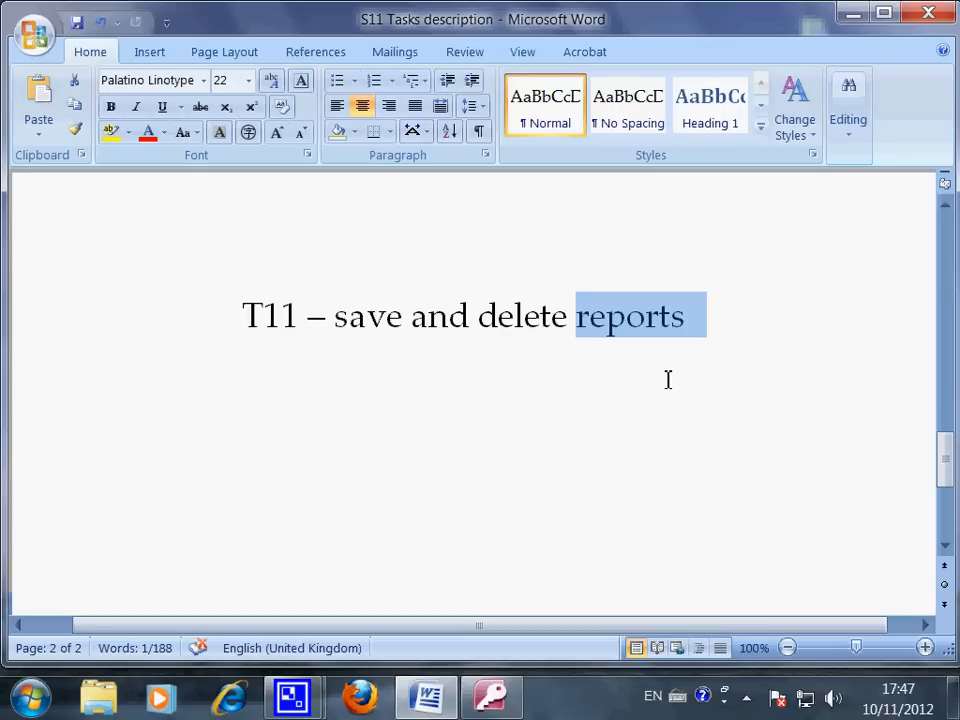
click(654, 345)
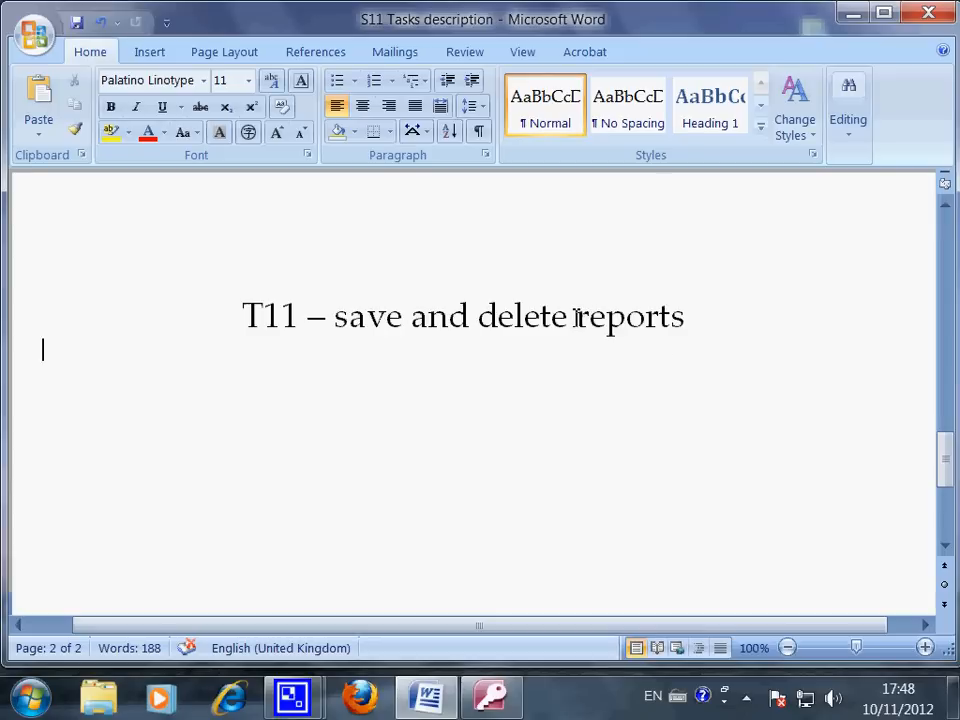
drag(577, 317, 686, 345)
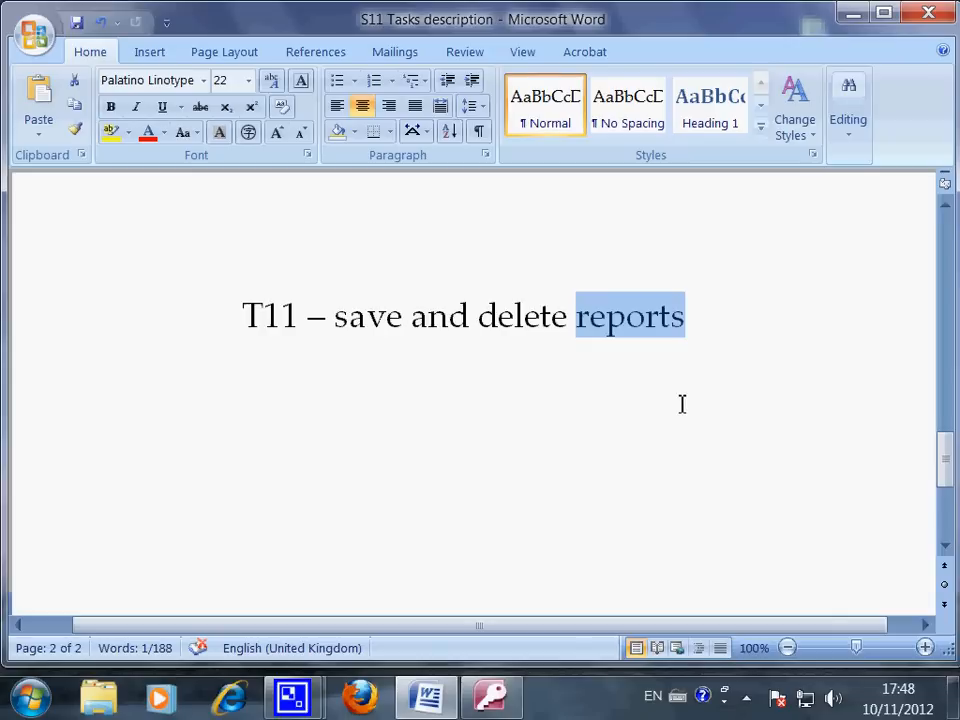
click(677, 348)
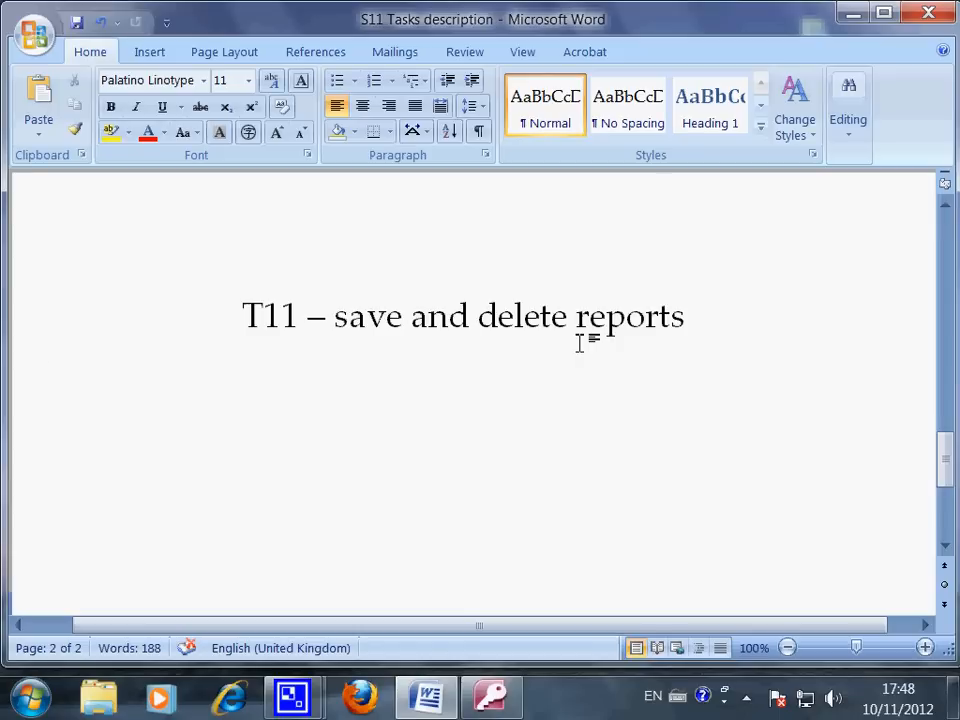
drag(578, 320, 684, 354)
click(688, 361)
drag(578, 321, 692, 326)
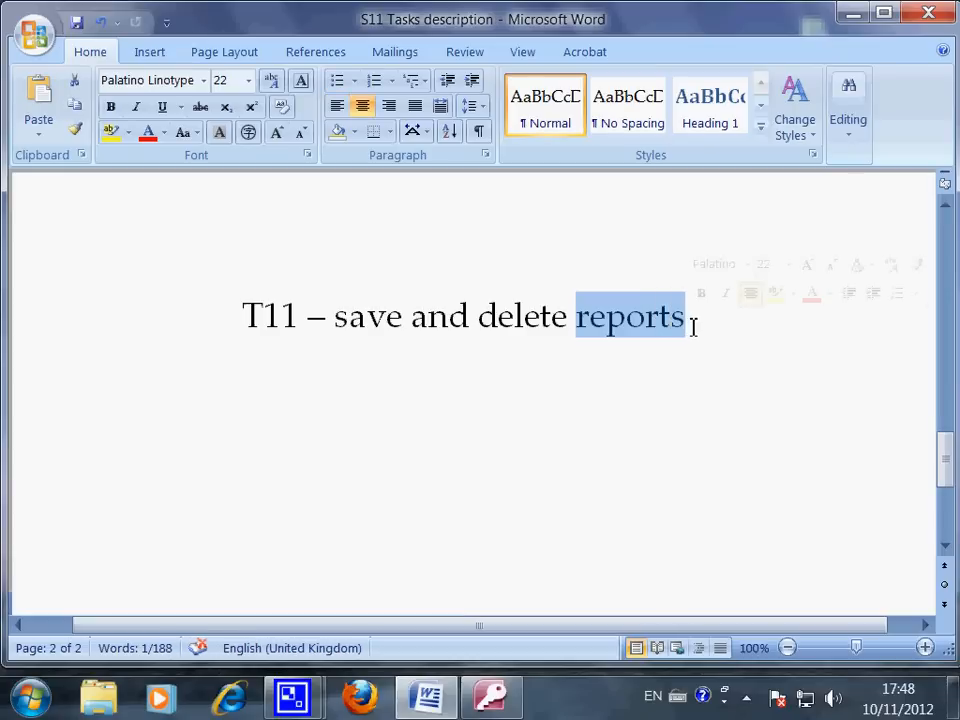
click(41, 392)
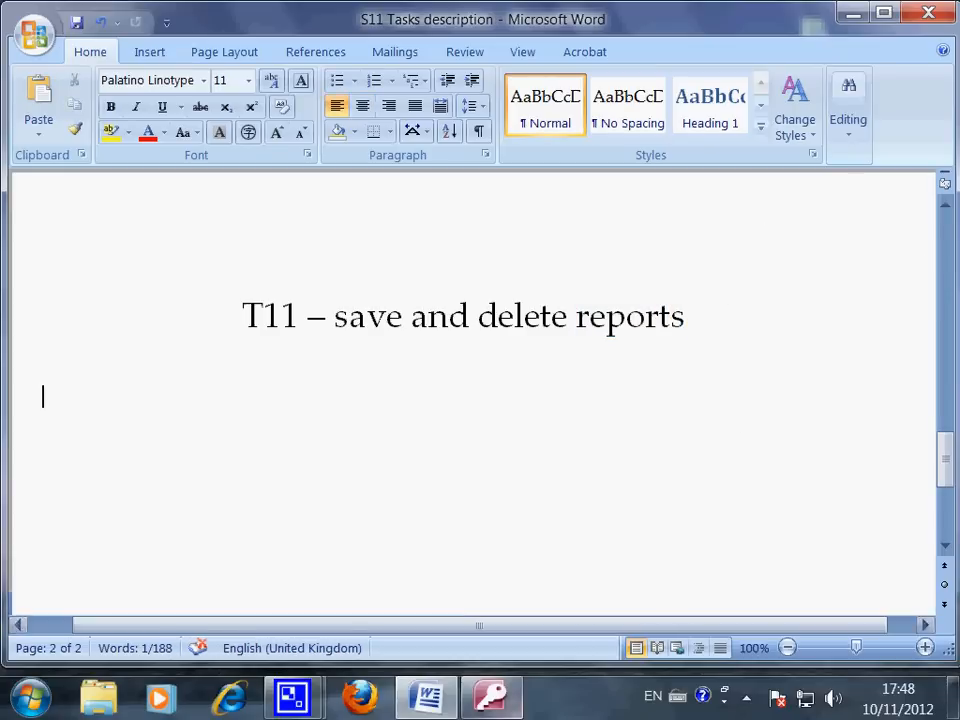
Switch to Access and save the Cars table as a new table named Copy of Cars 3.
click(490, 697)
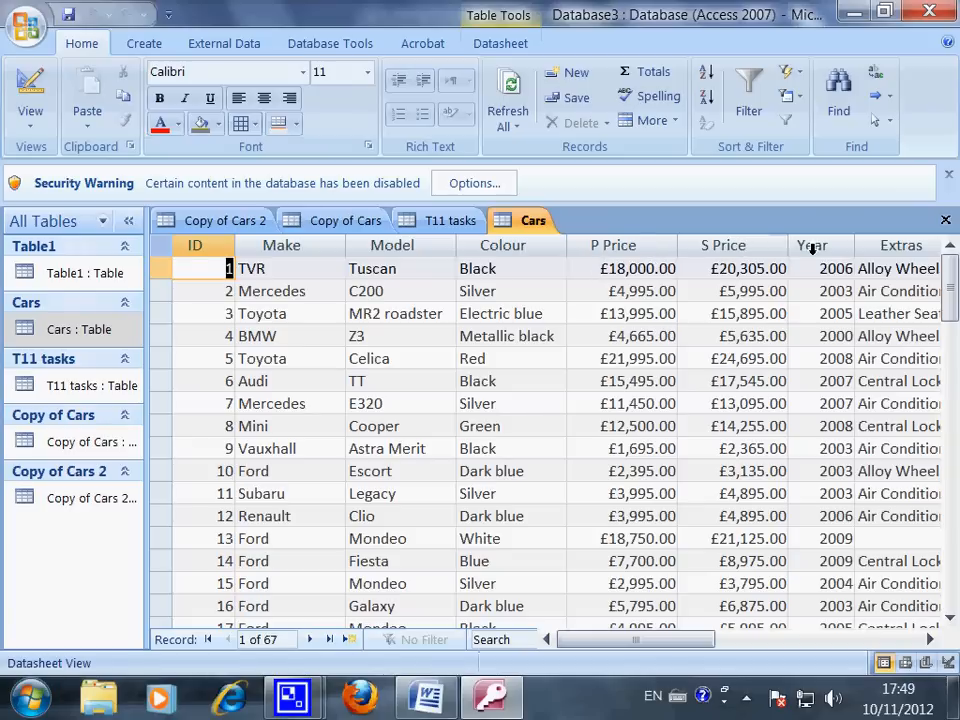
drag(713, 642, 611, 650)
click(26, 22)
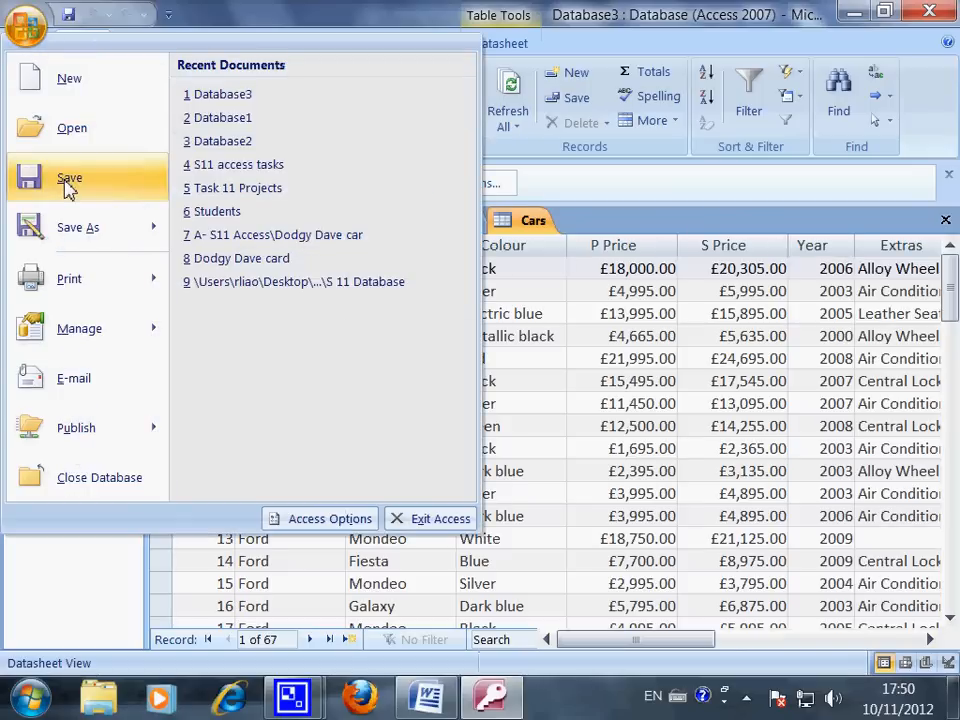
mouse_move(80, 230)
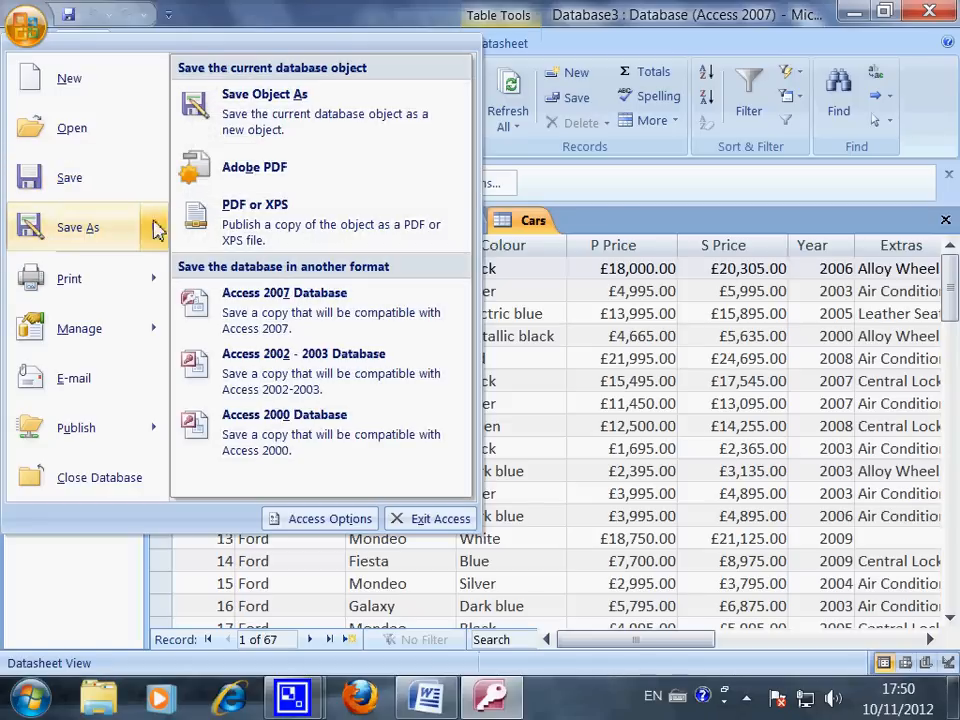
click(247, 113)
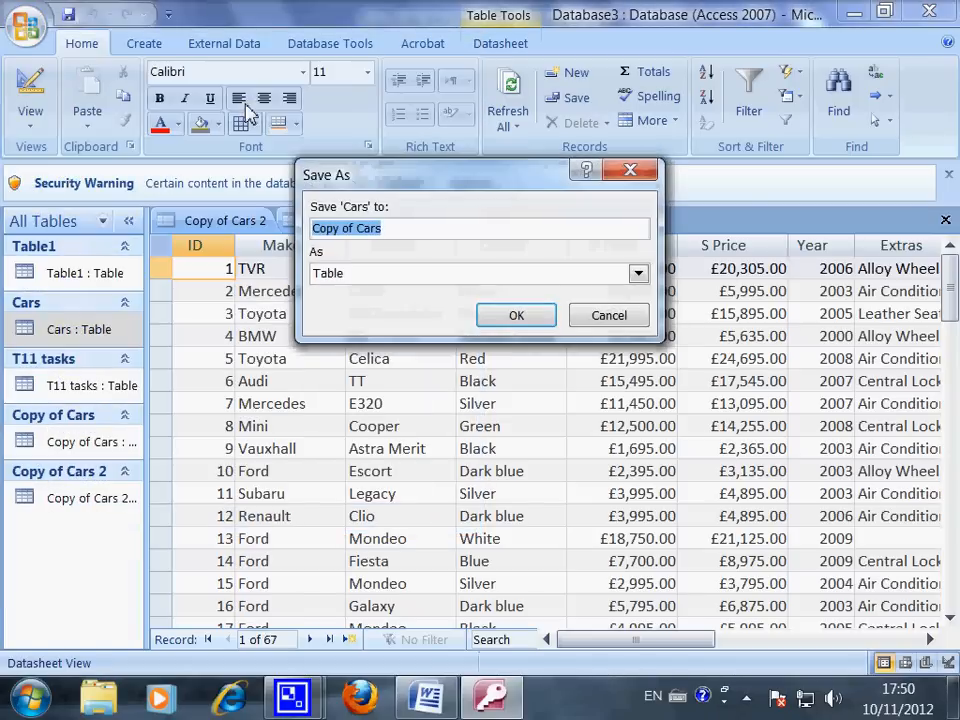
click(387, 228)
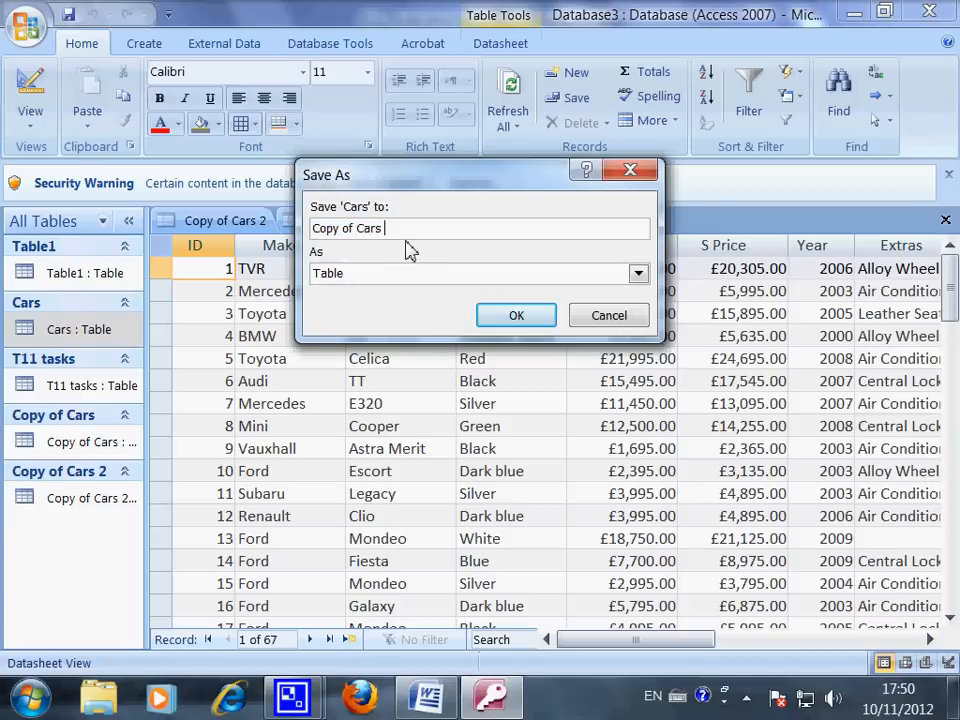
text(3)
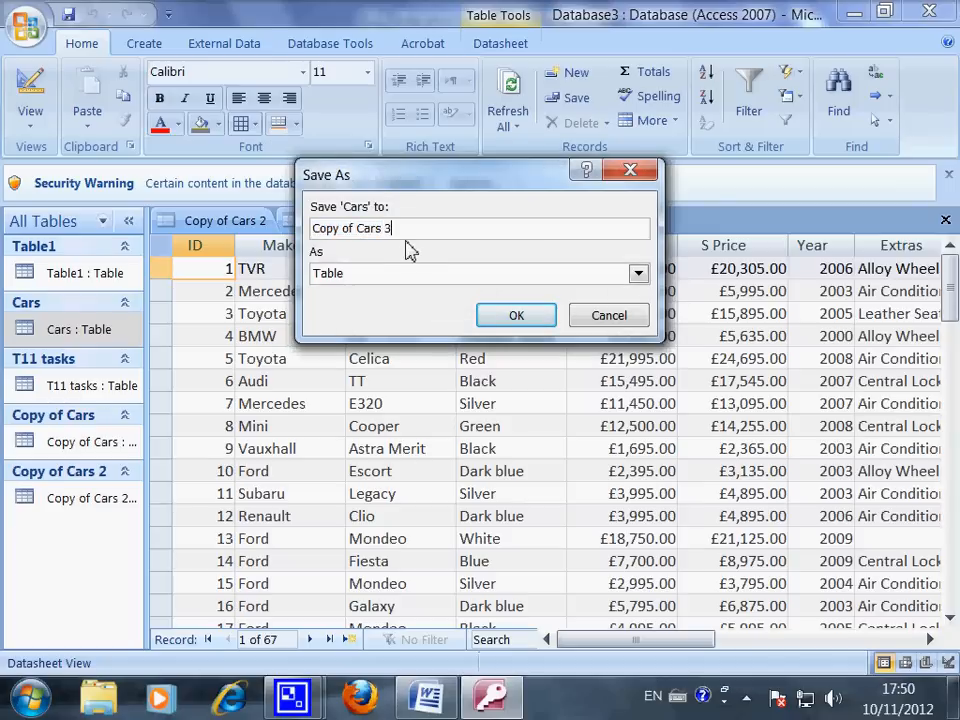
click(516, 316)
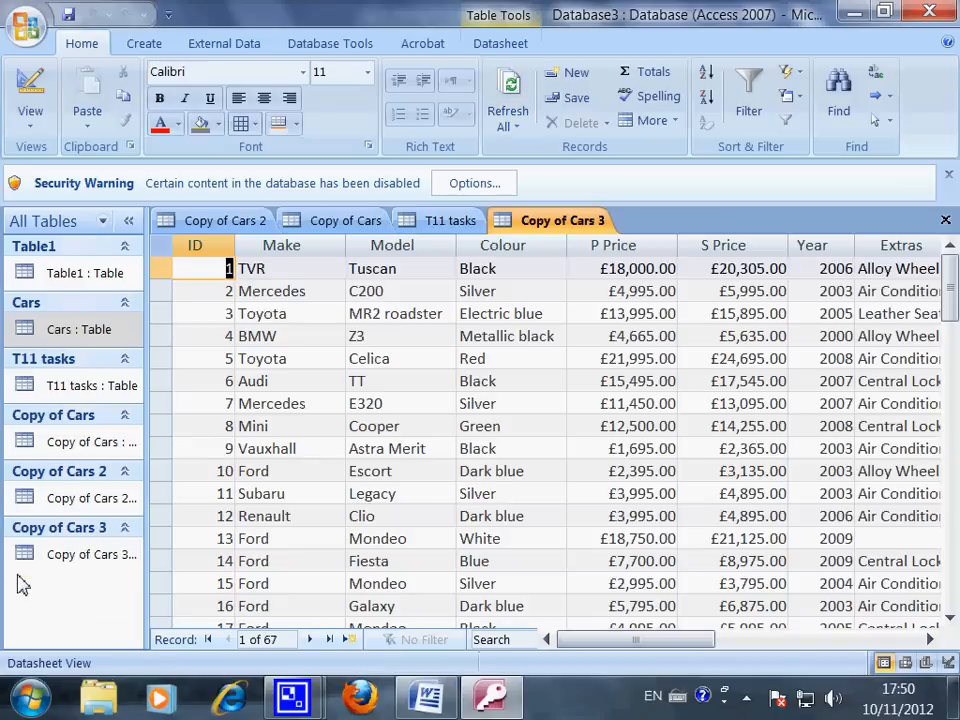
Try to delete the Copy of Cars 3 table while it is still open.
right_click(76, 542)
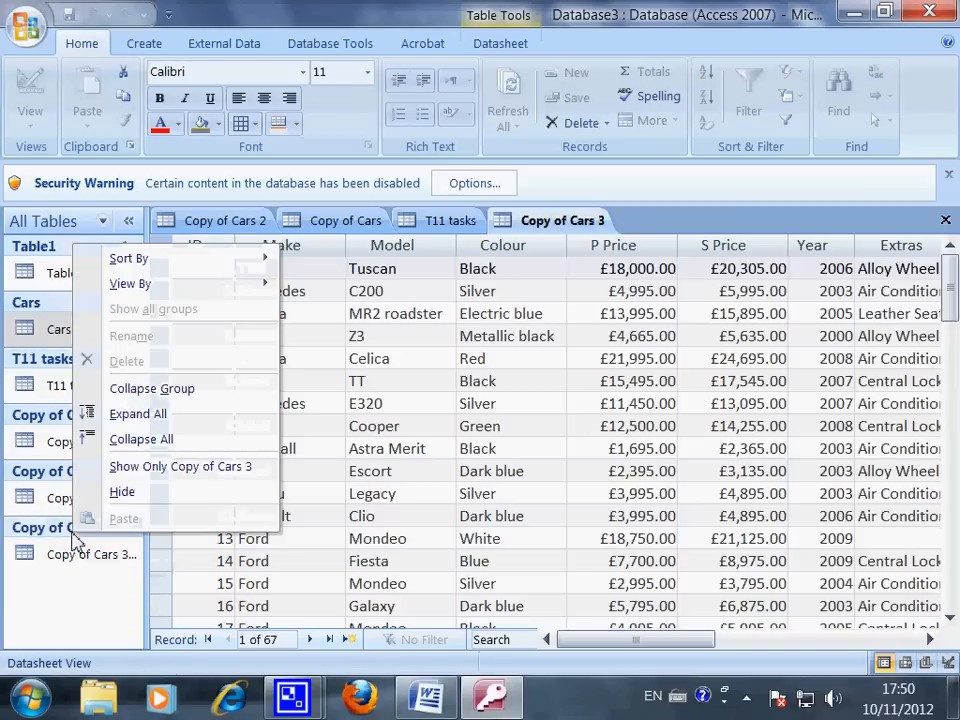
click(62, 593)
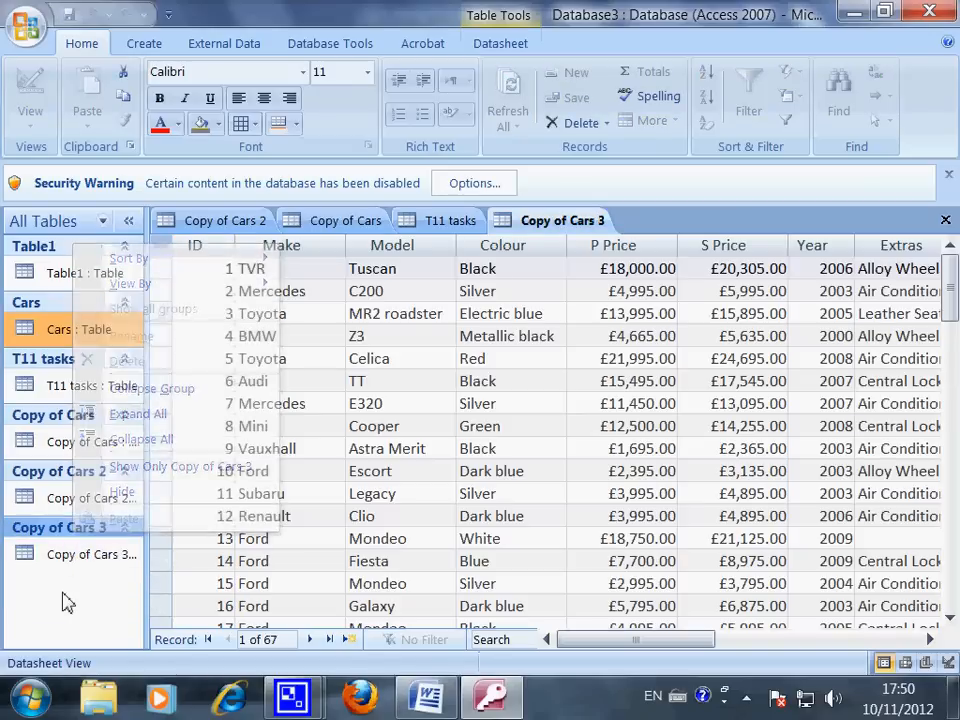
right_click(60, 570)
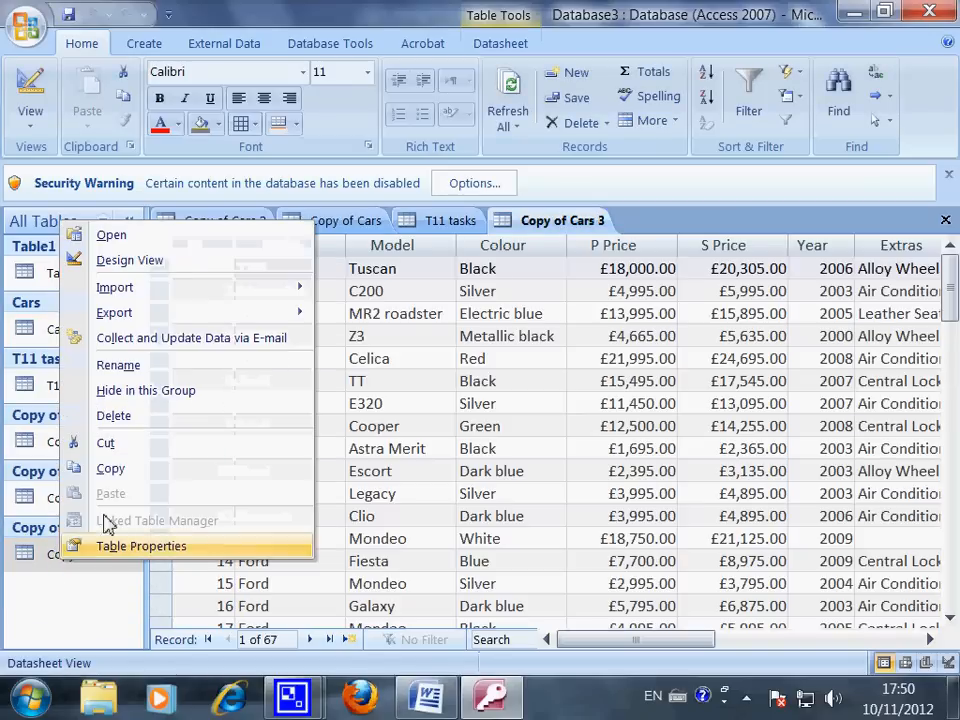
click(131, 423)
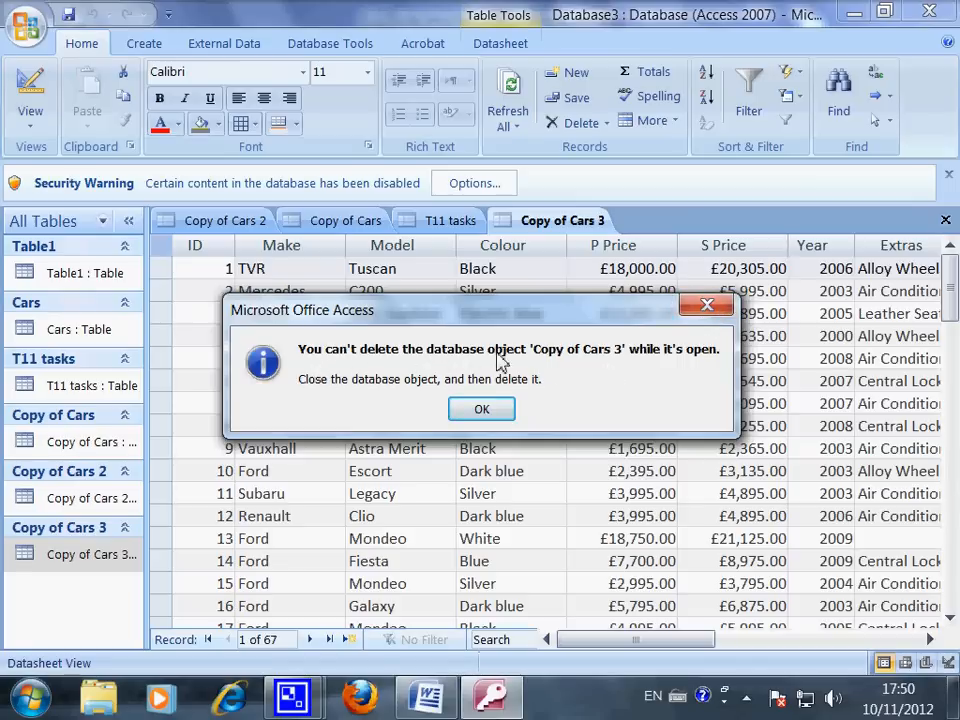
click(712, 313)
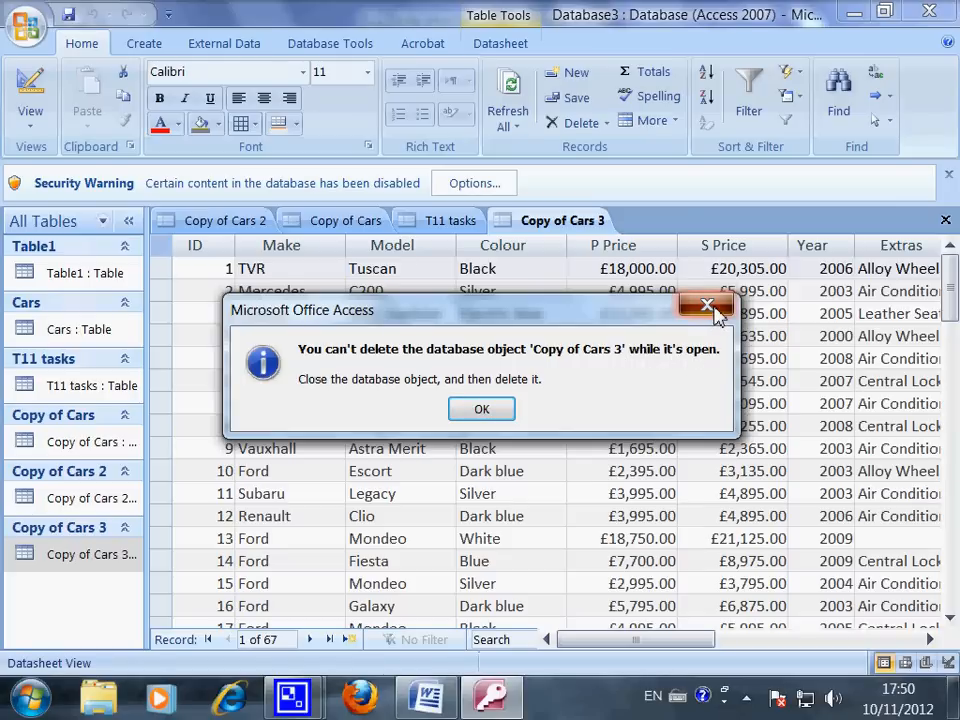
Close the open tables Copy of Cars 3, T11 tasks, Copy of Cars and Copy of Cars 2.
click(946, 224)
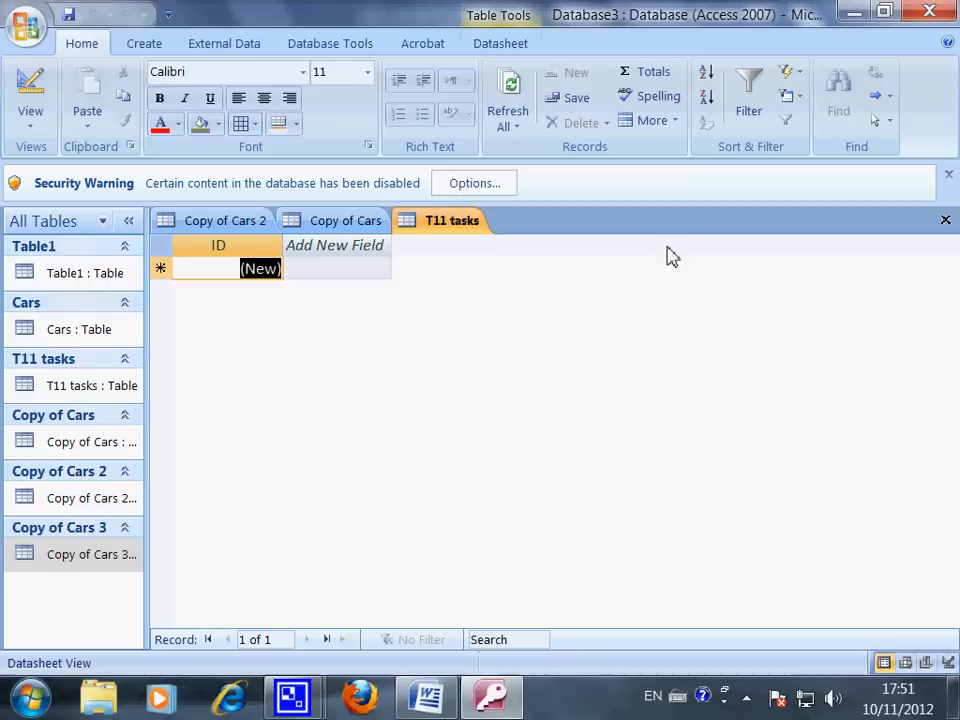
click(945, 224)
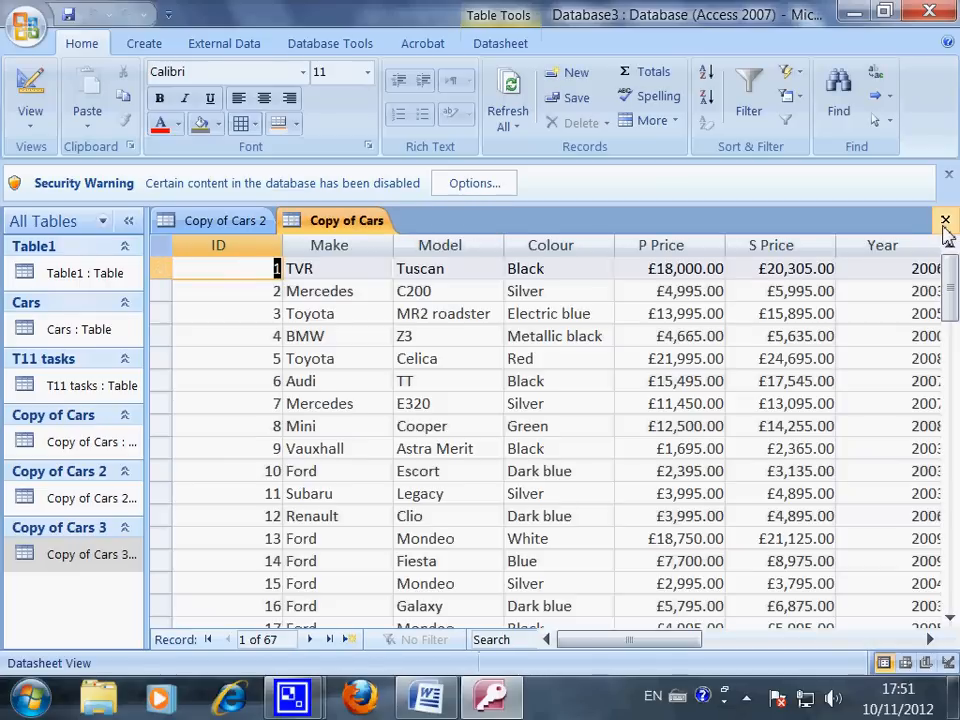
click(945, 224)
click(945, 222)
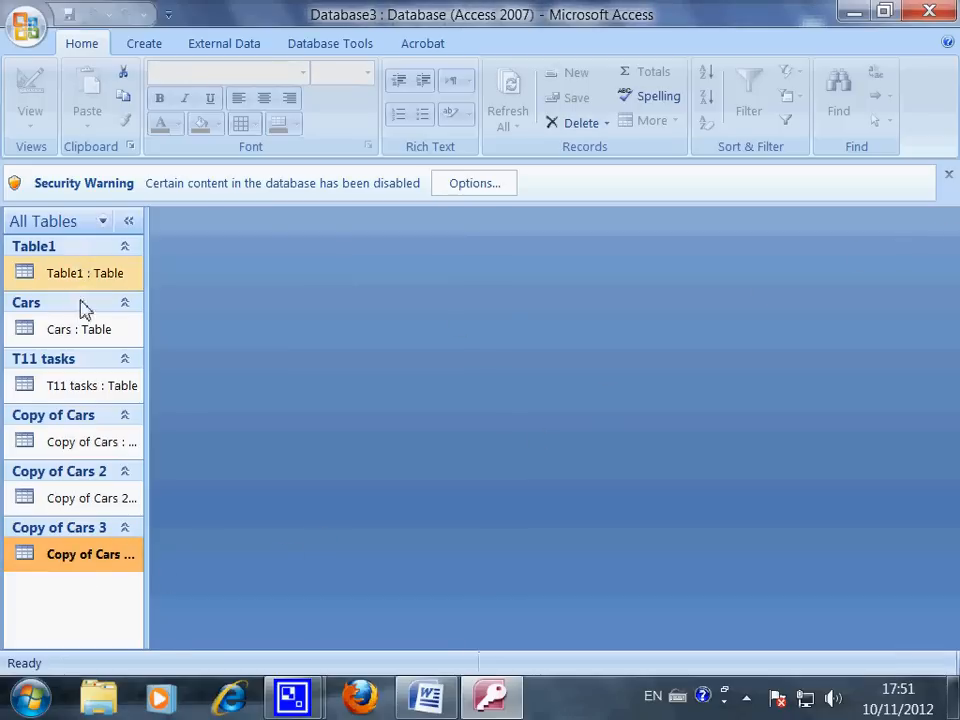
Delete the closed Copy of Cars 3 table from the database.
right_click(95, 548)
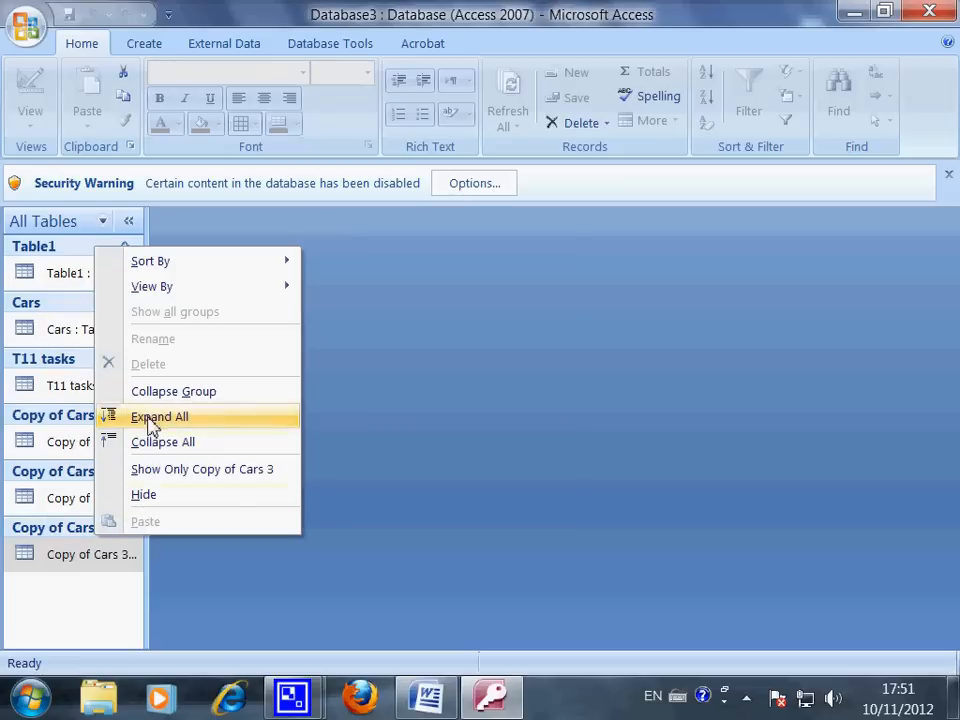
click(97, 553)
click(72, 540)
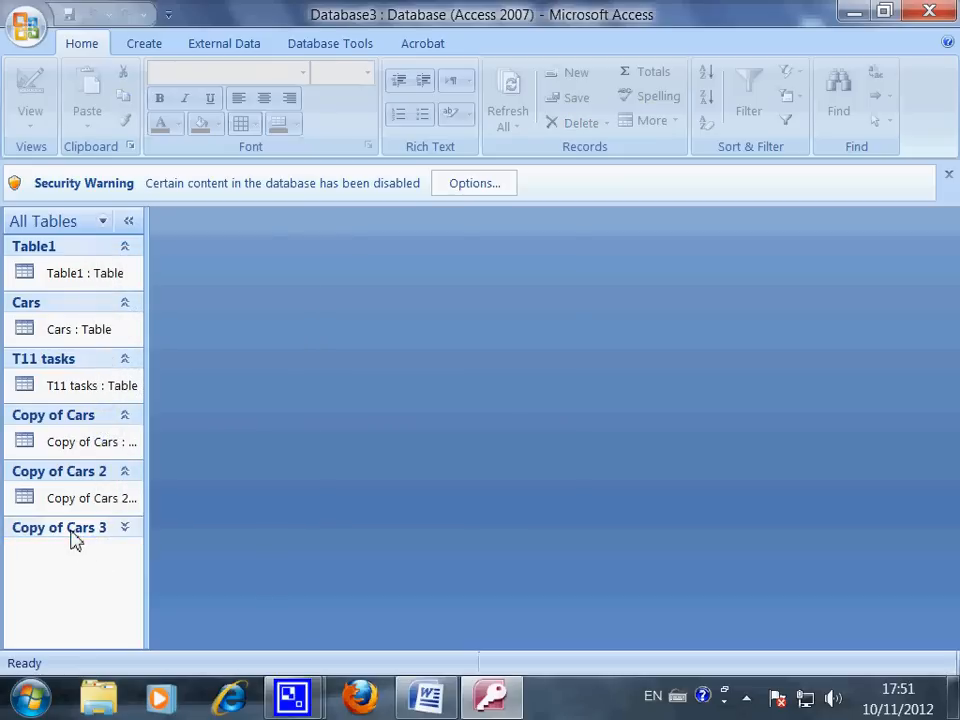
right_click(72, 540)
click(63, 576)
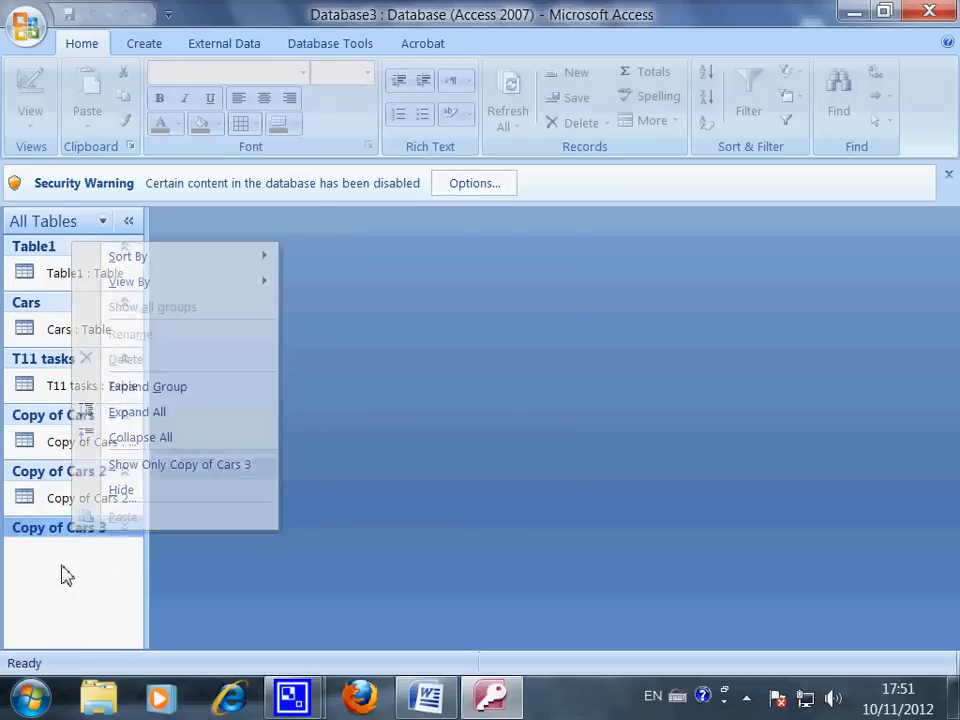
right_click(45, 534)
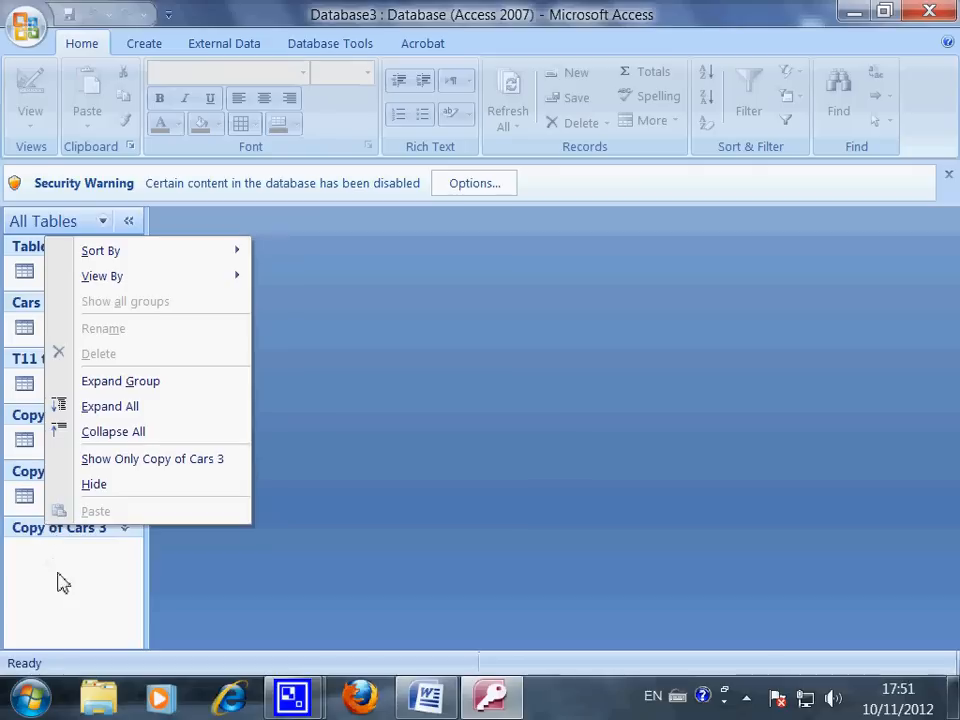
click(56, 540)
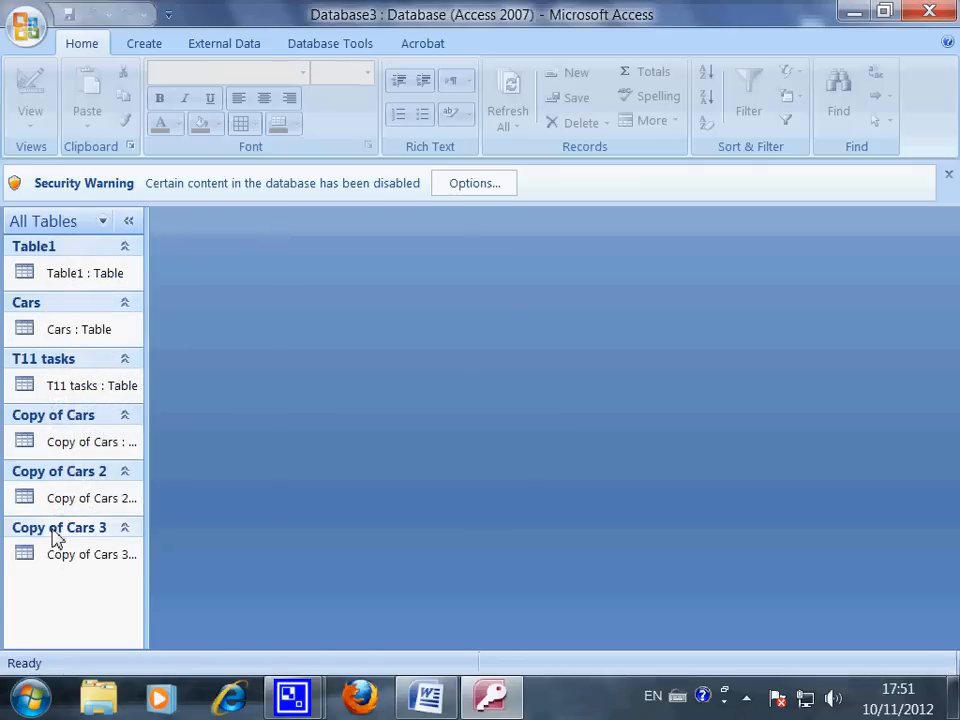
right_click(60, 562)
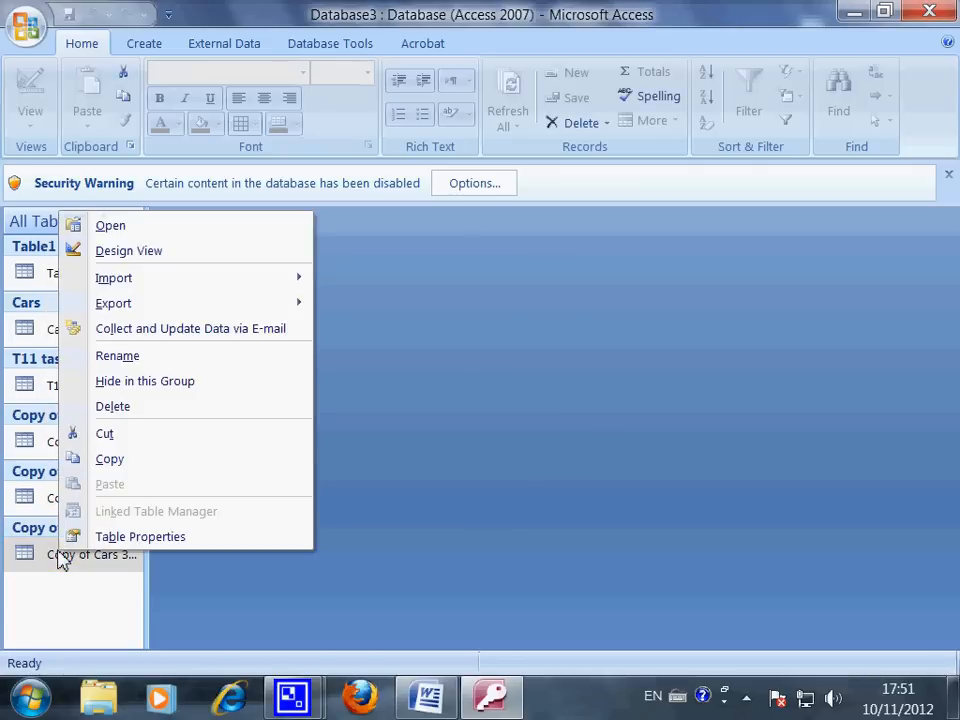
click(121, 410)
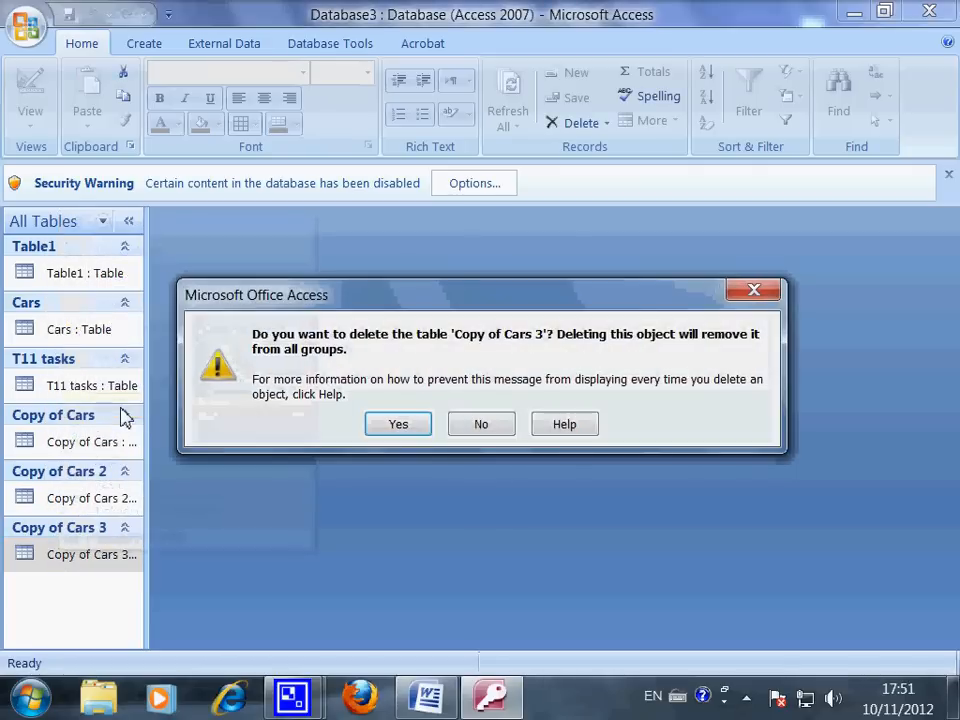
click(409, 430)
Delete the Copy of Cars 2 table from the database.
right_click(101, 476)
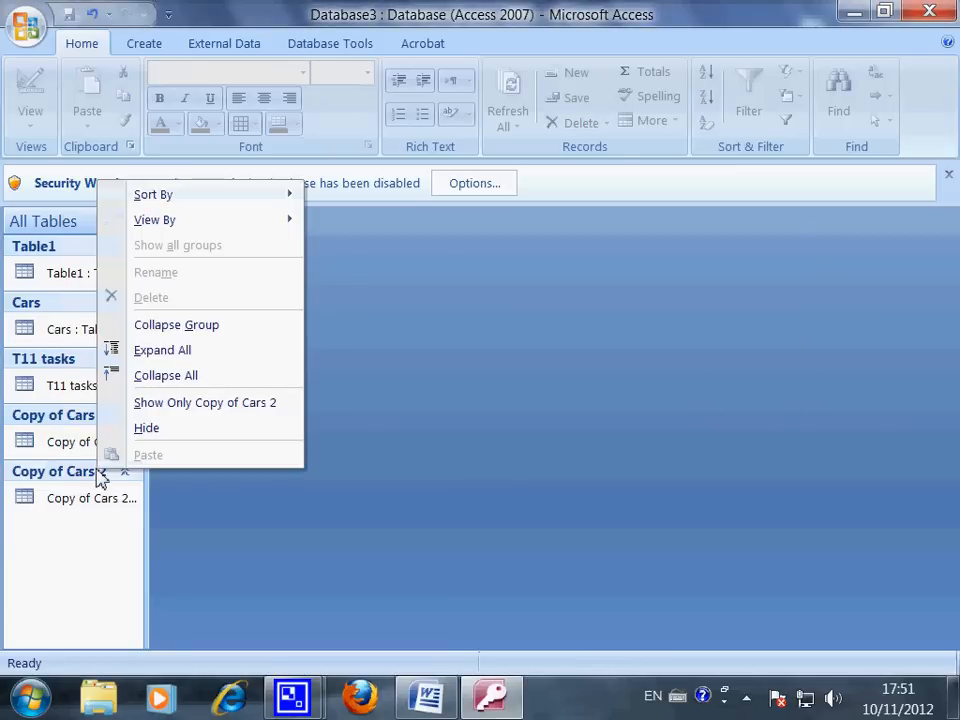
click(94, 505)
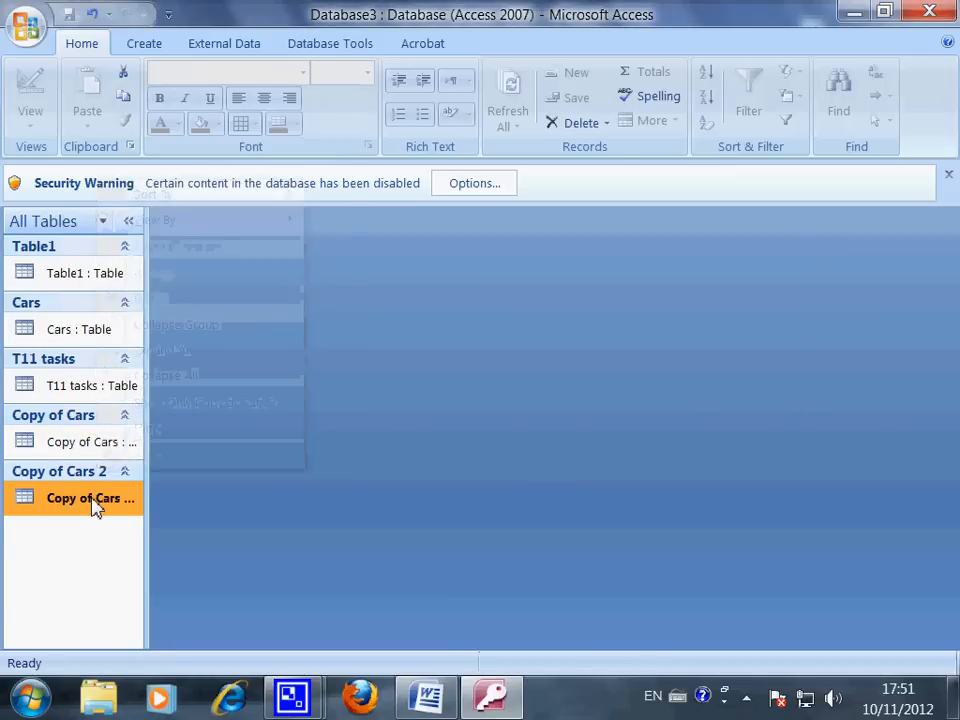
right_click(94, 505)
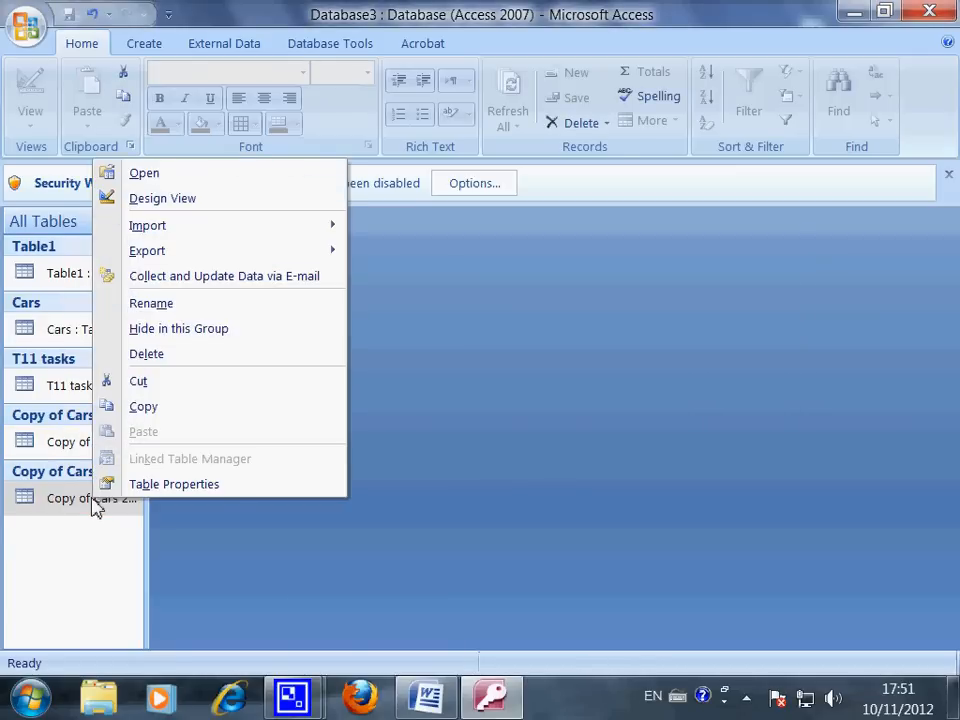
click(145, 356)
click(412, 432)
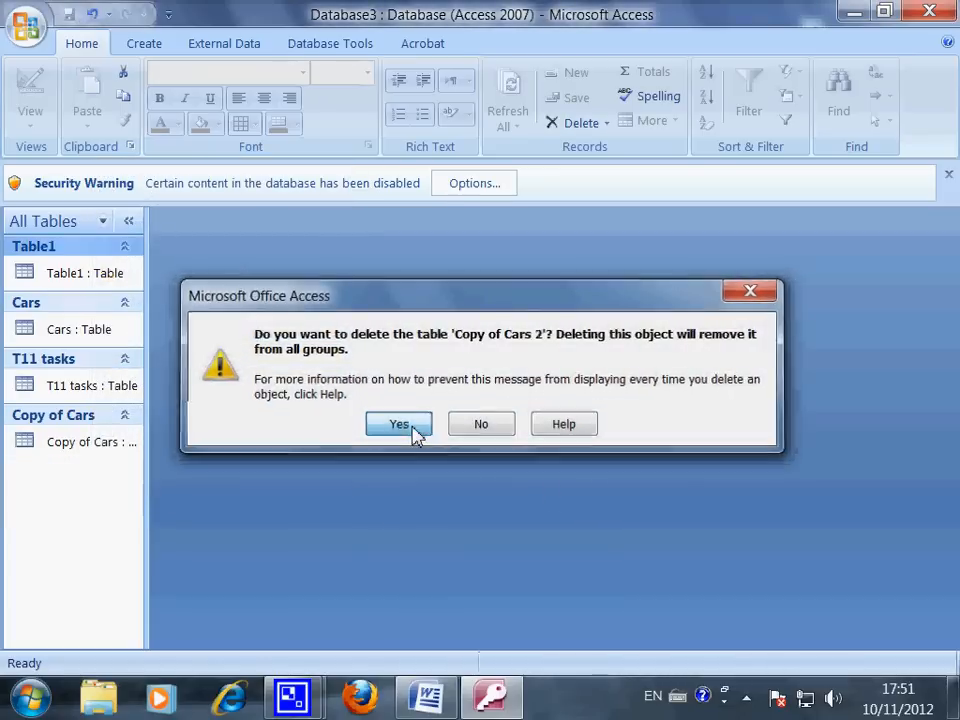
Try to rename the Copy of Cars table as Cars, declining to replace the existing Cars table.
right_click(94, 450)
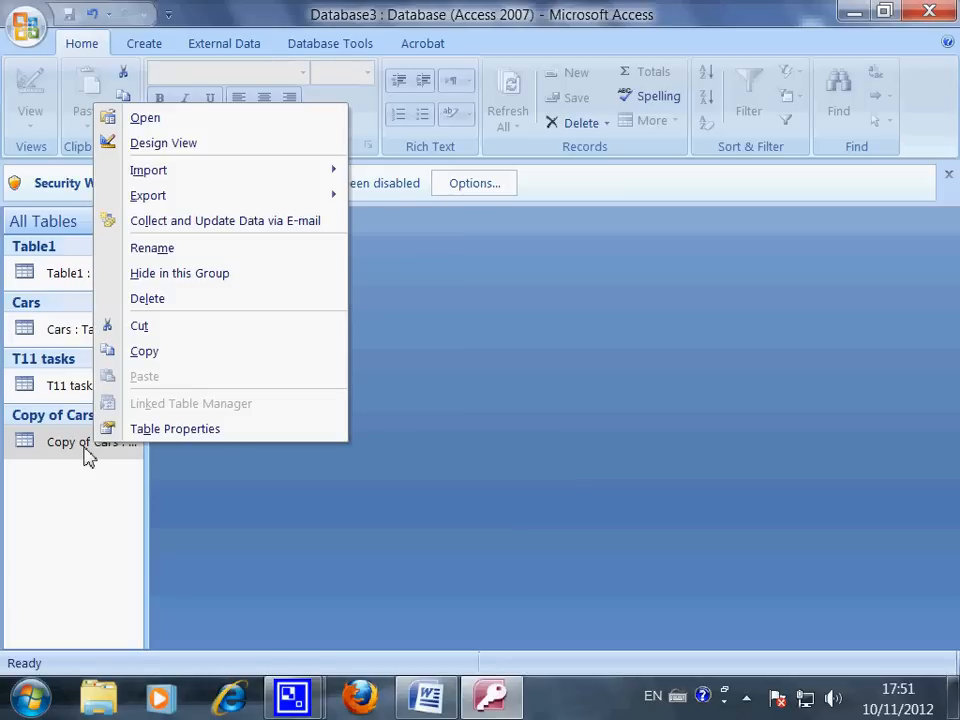
right_click(88, 455)
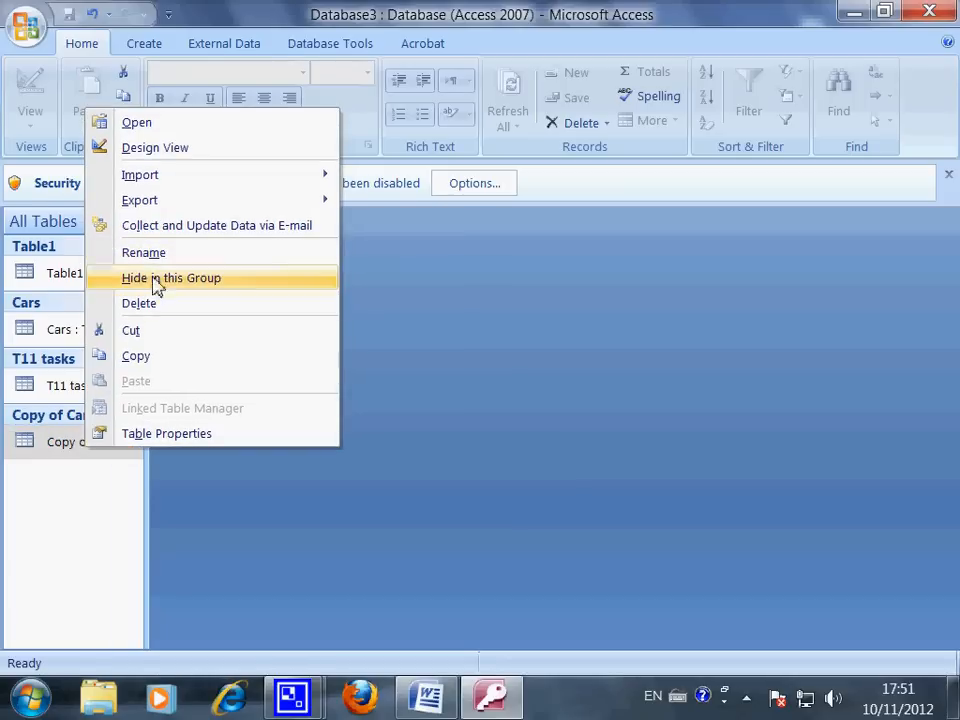
click(185, 256)
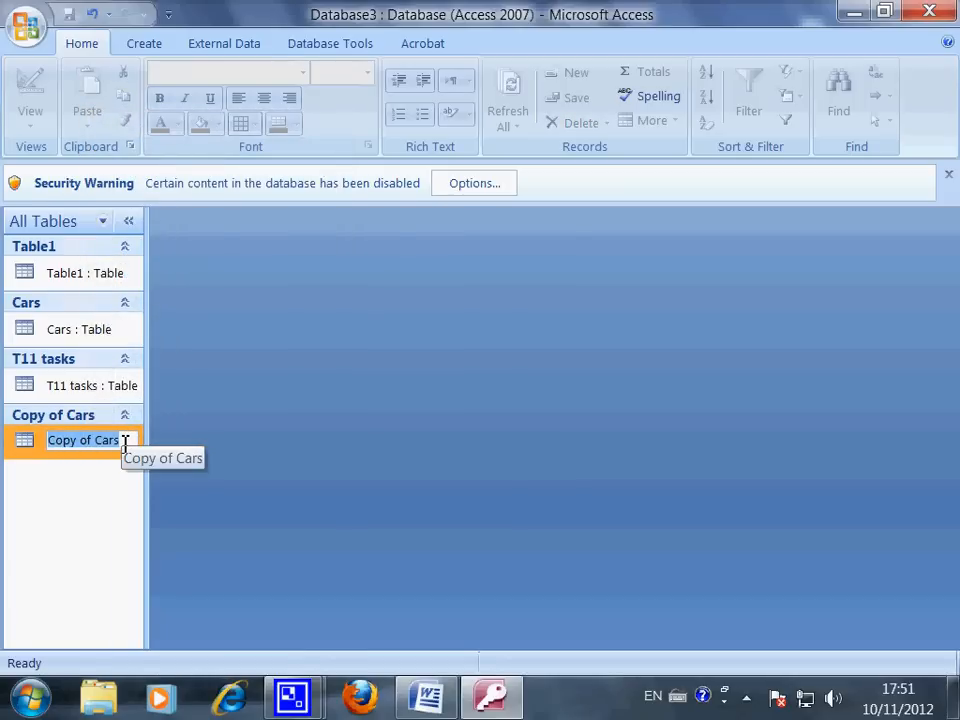
click(125, 444)
mouse_move(125, 444)
mouse_down()
mouse_move(75, 444)
mouse_move(135, 444)
mouse_up()
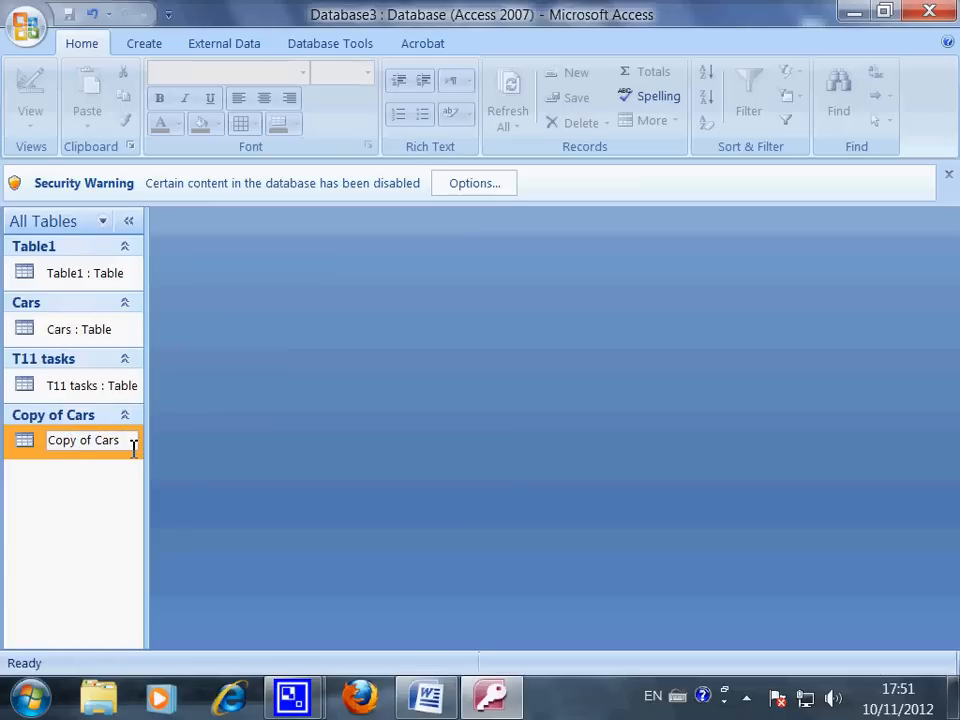
key(BackSpace)
key(BackSpace)
key(BackSpace)
key(BackSpace)
key(BackSpace)
key(BackSpace)
key(BackSpace)
key(BackSpace)
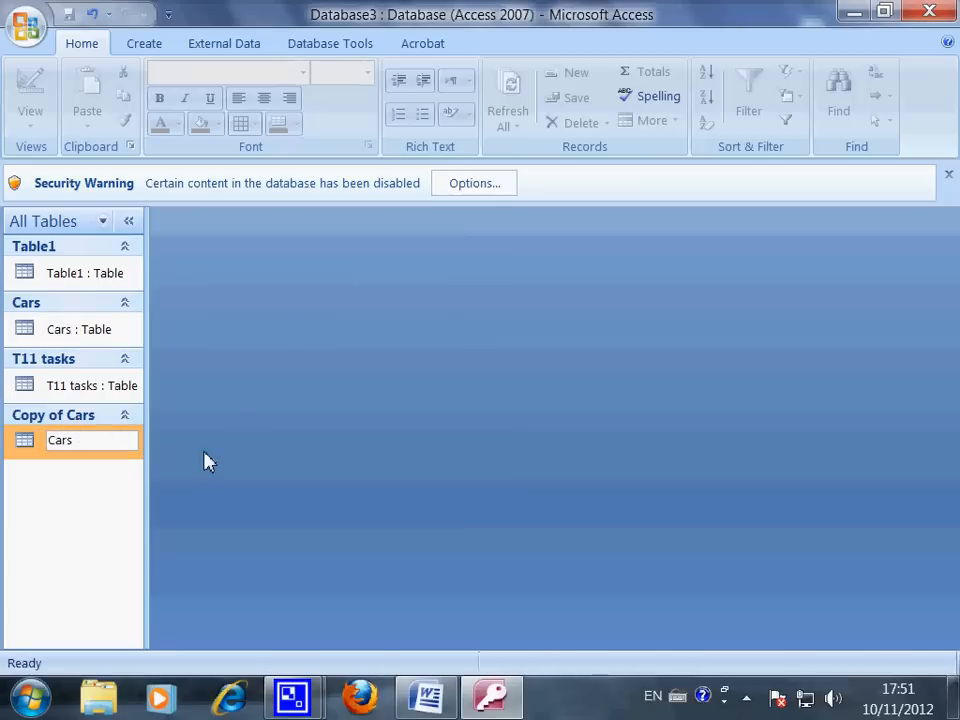
click(90, 499)
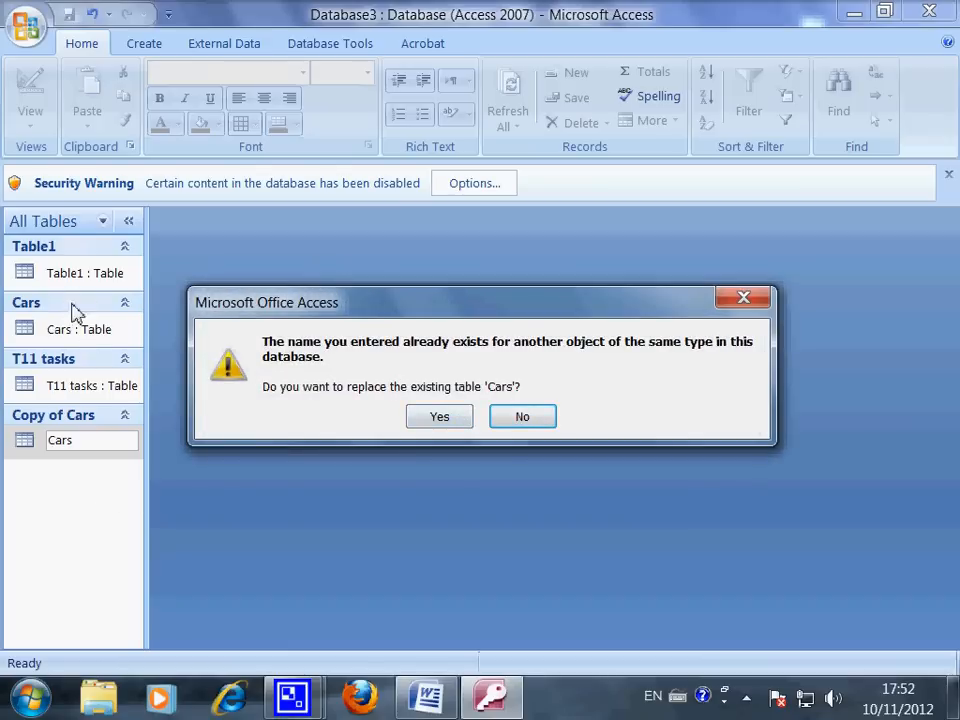
click(505, 419)
Rename the table copy as Cars 2 and open it in Datasheet View.
click(103, 441)
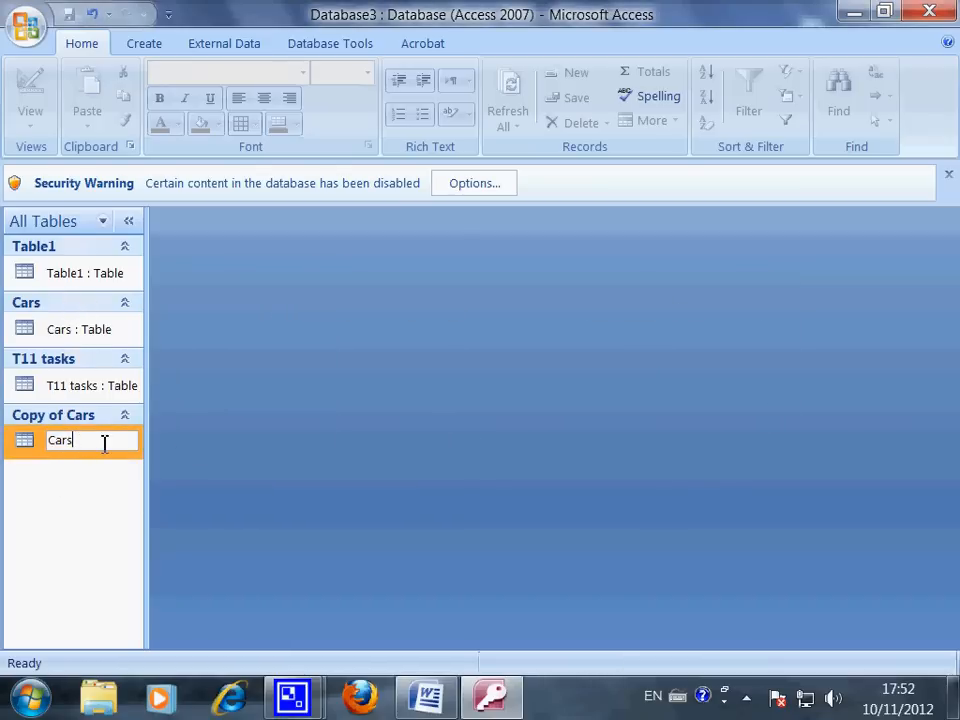
key(Return)
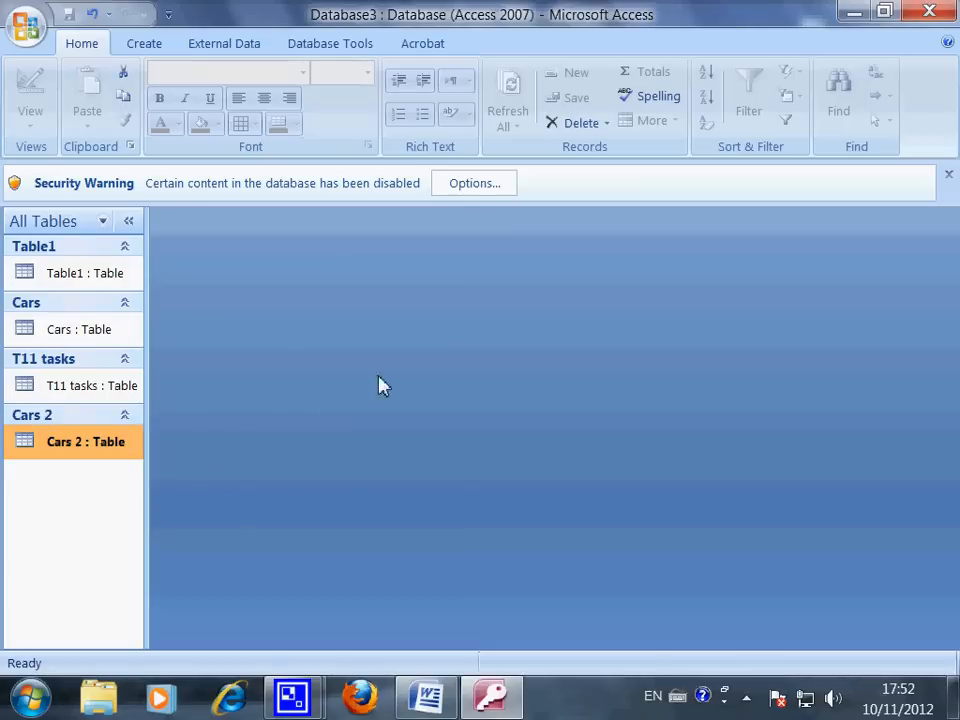
double_click(90, 450)
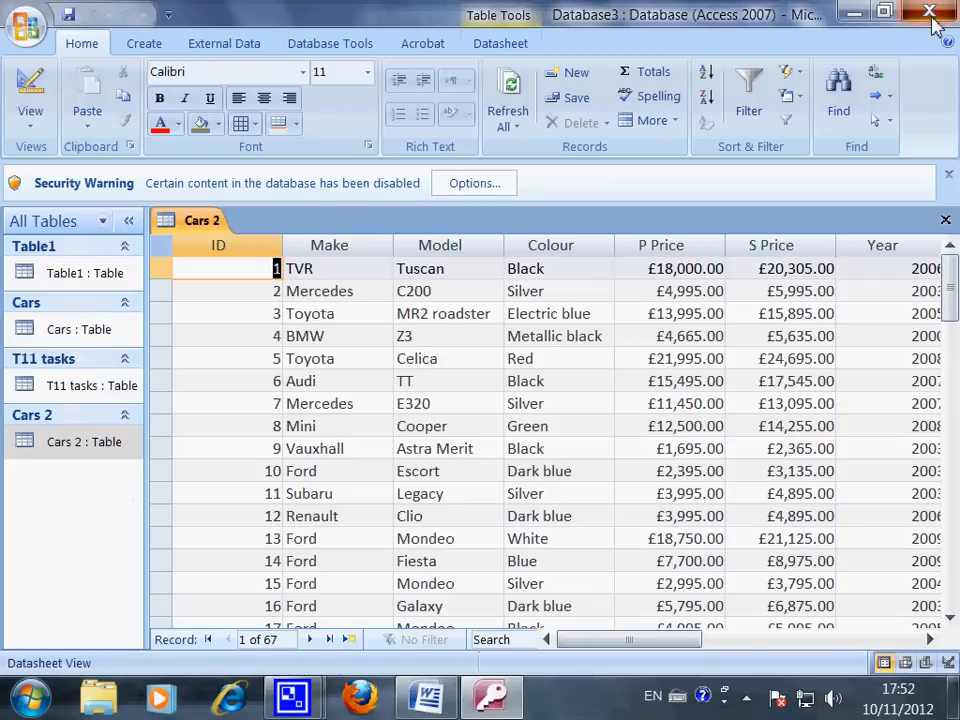
Minimize Access, highlight the T11 task text "save and delete reports" in the Word document, and minimize Word.
click(853, 17)
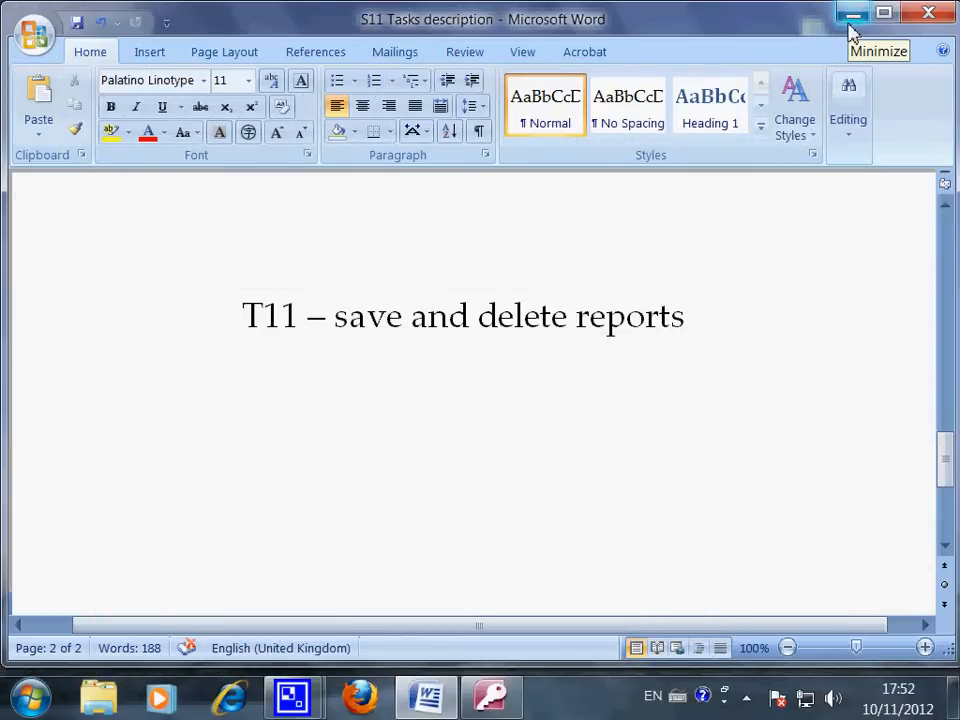
drag(333, 318, 733, 324)
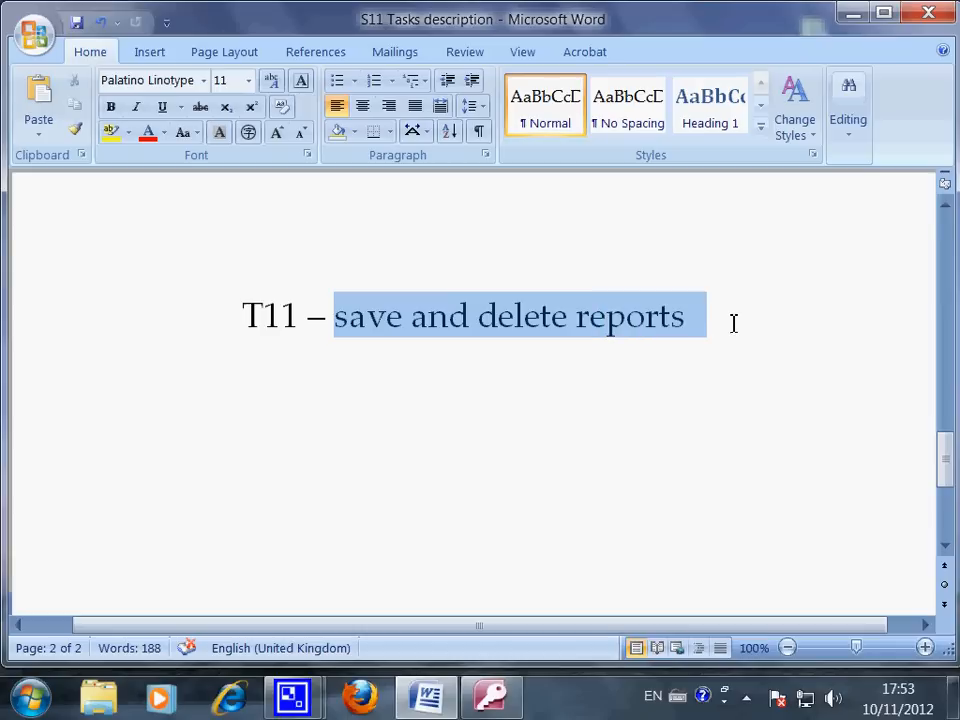
click(848, 16)
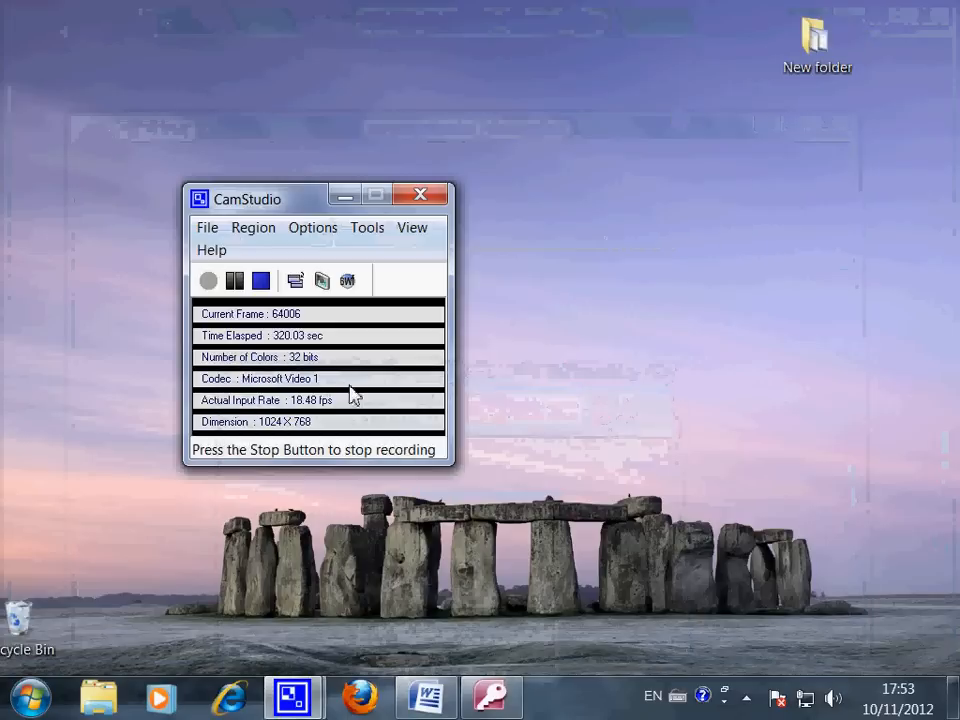